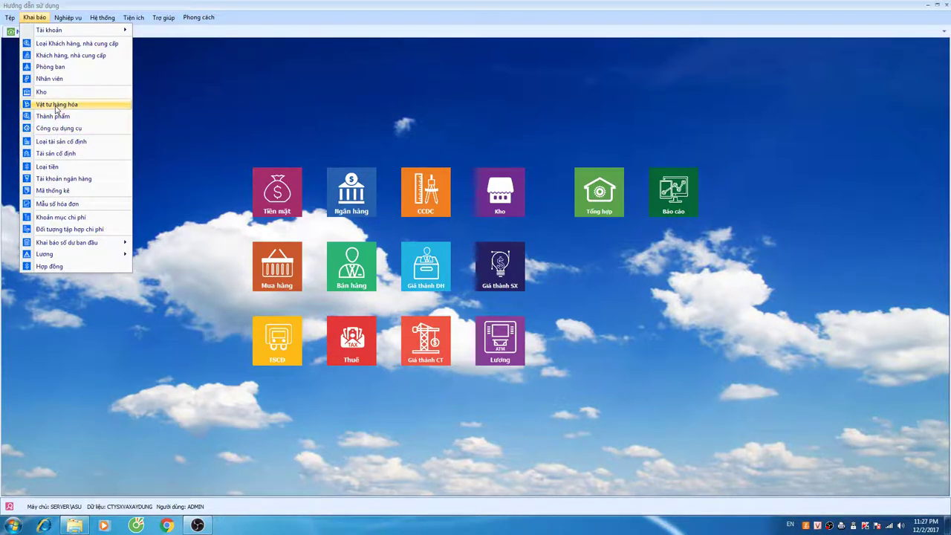
Open the Vật tư, hàng hóa catalogue and start a new item record in it
click(56, 106)
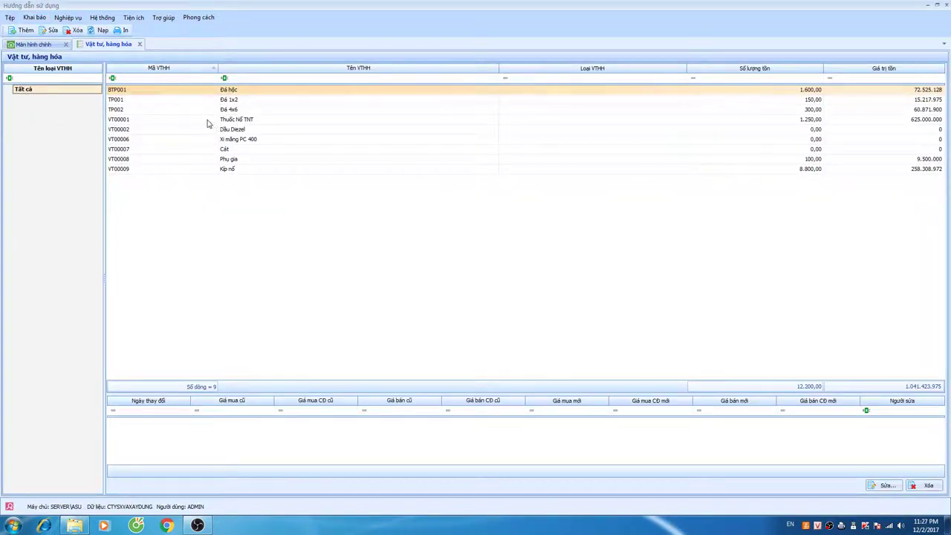
click(124, 100)
click(125, 110)
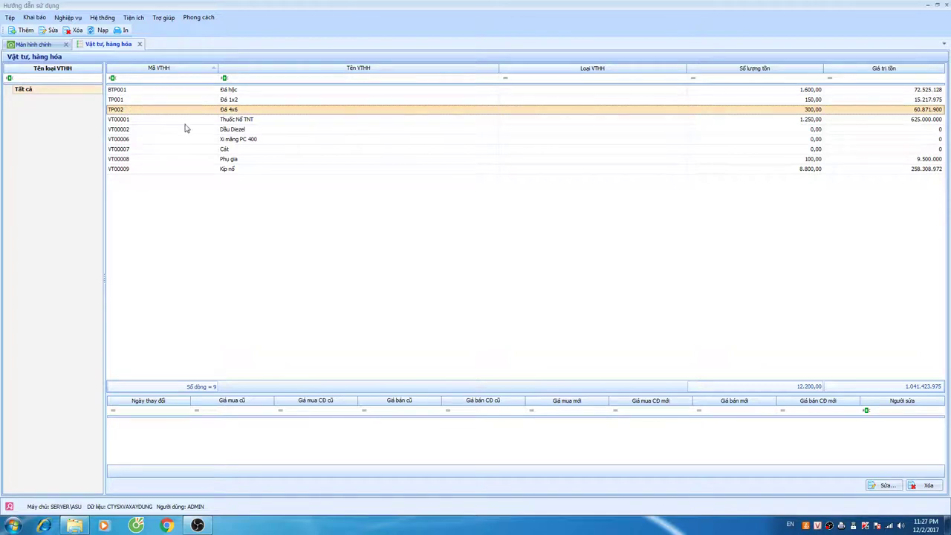
right_click(255, 192)
click(275, 195)
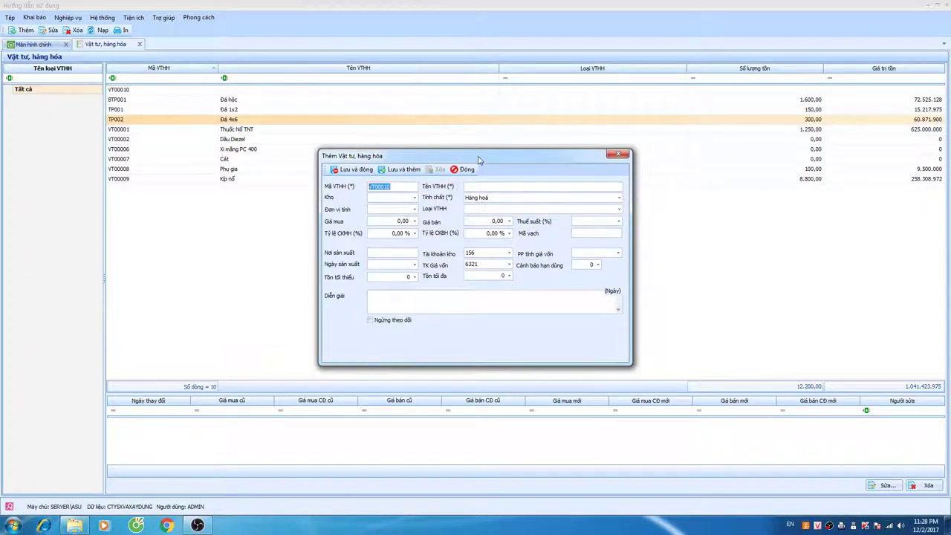
drag(479, 156, 430, 150)
Examine the item name field and the choices offered for Kho and Tính chất in the new item form
click(440, 182)
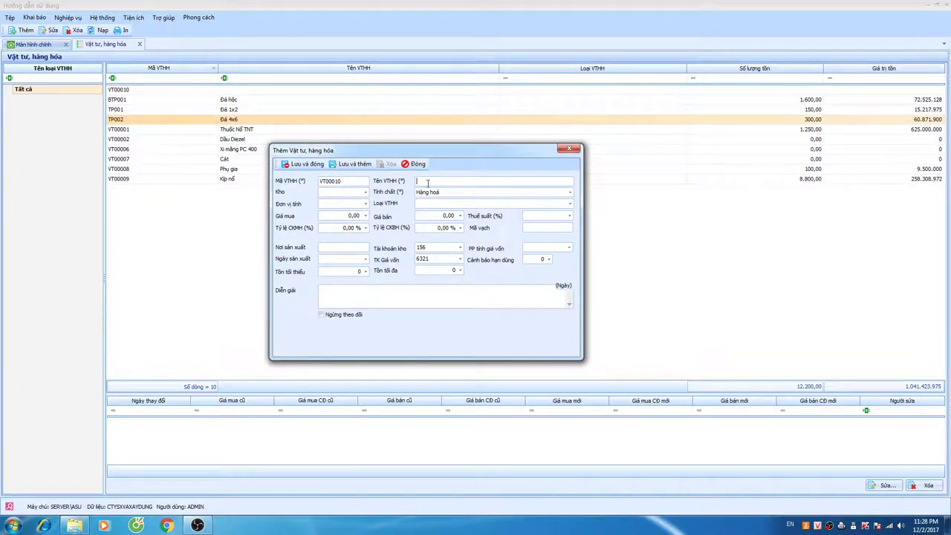
click(352, 195)
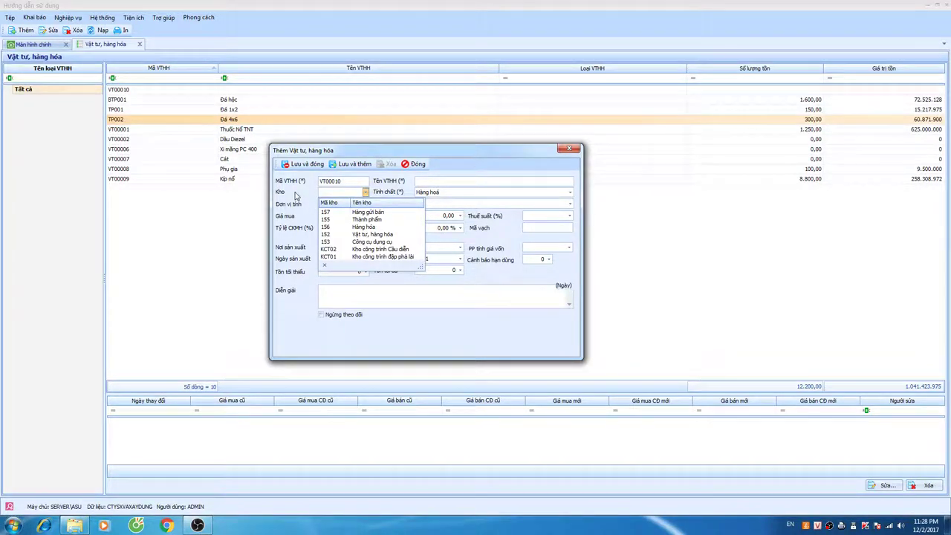
click(295, 194)
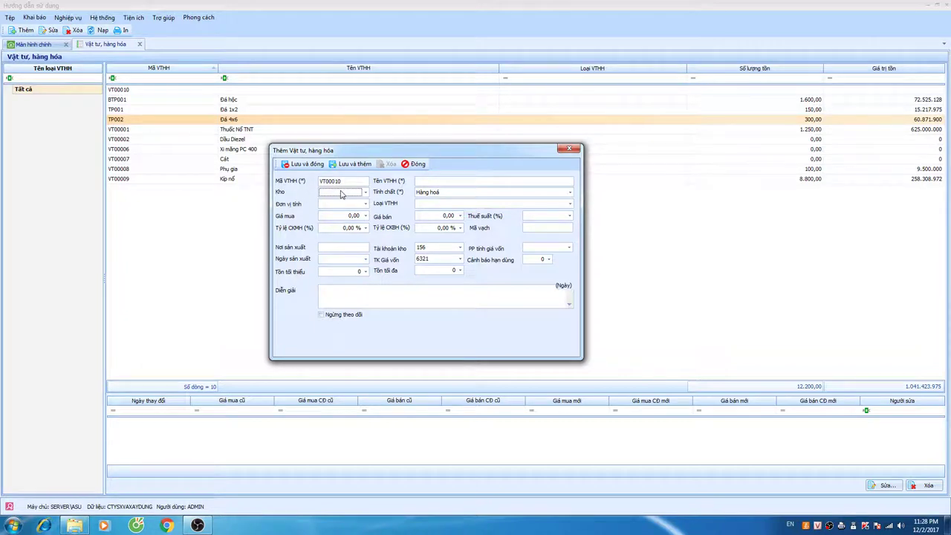
click(444, 195)
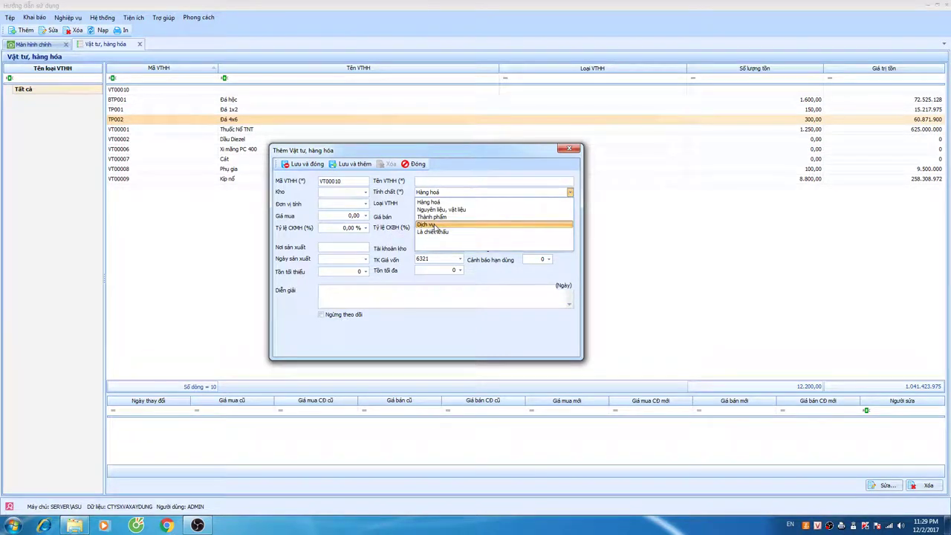
click(392, 226)
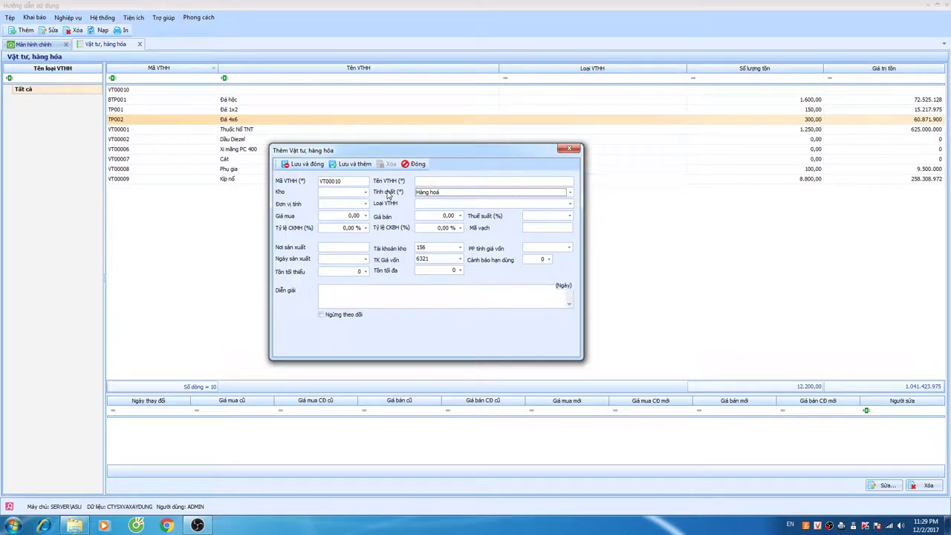
Review the unit, purchase and selling price, Thuế suất options, discount rate and barcode fields of the new item
click(335, 203)
click(336, 215)
key(BackSpace)
key(Escape)
click(446, 215)
click(550, 217)
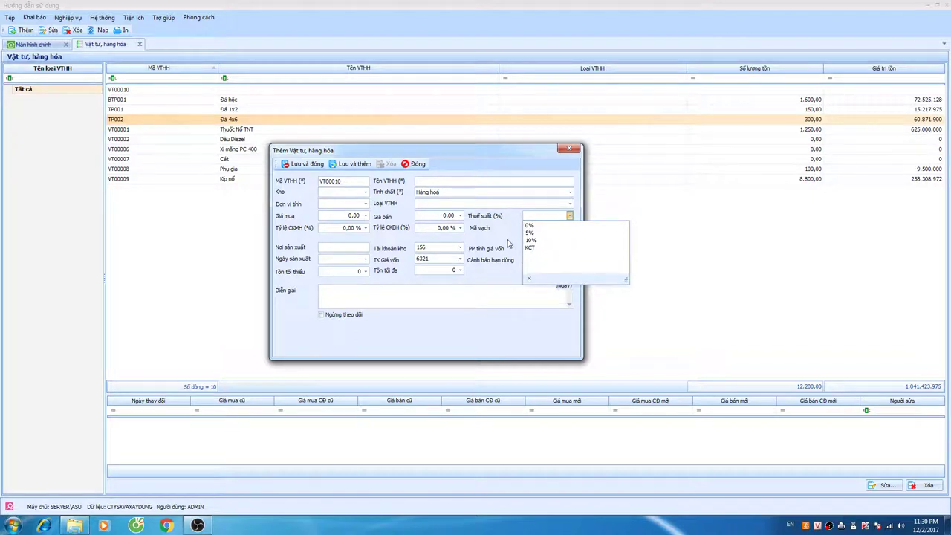
click(387, 235)
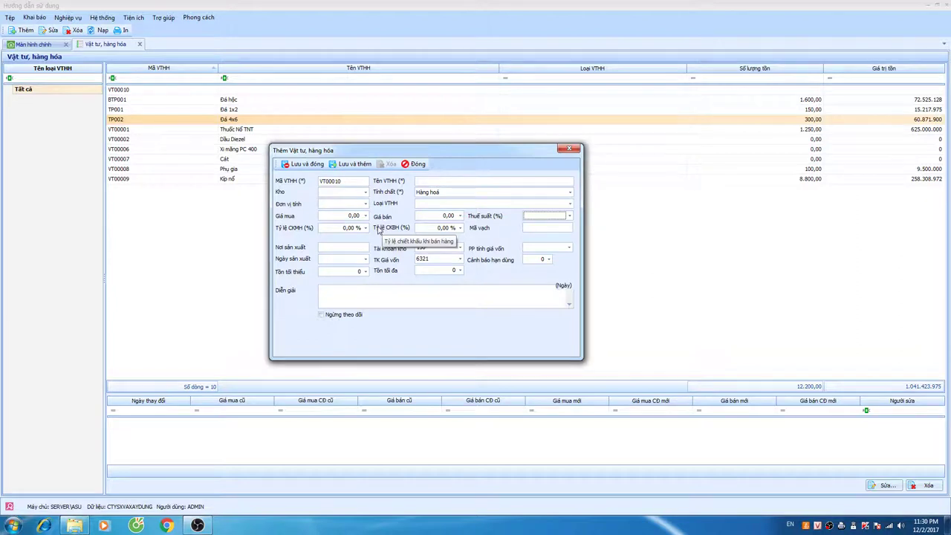
click(355, 228)
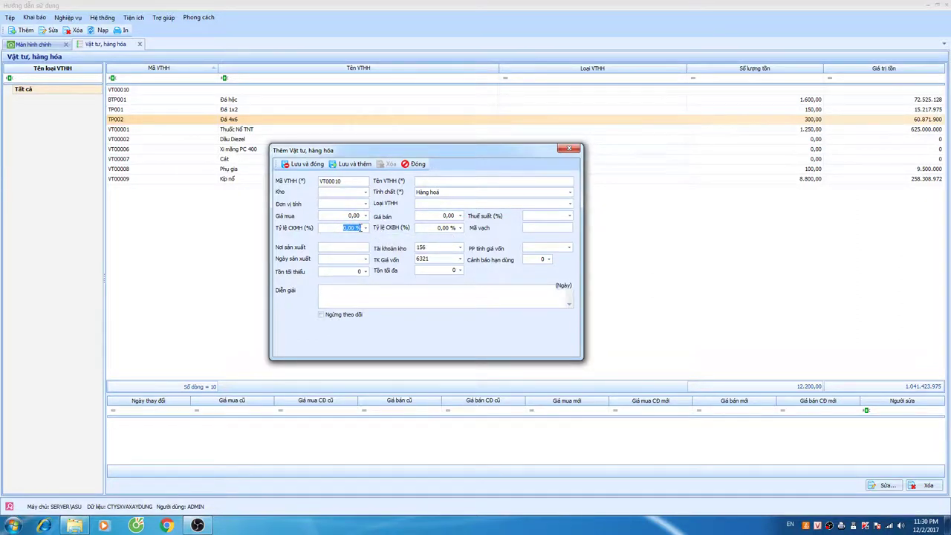
click(426, 228)
click(568, 227)
Switch Tính chất to Nguyên liệu, vật liệu and back to Hàng hoá, checking Tài khoản kho for each
click(440, 249)
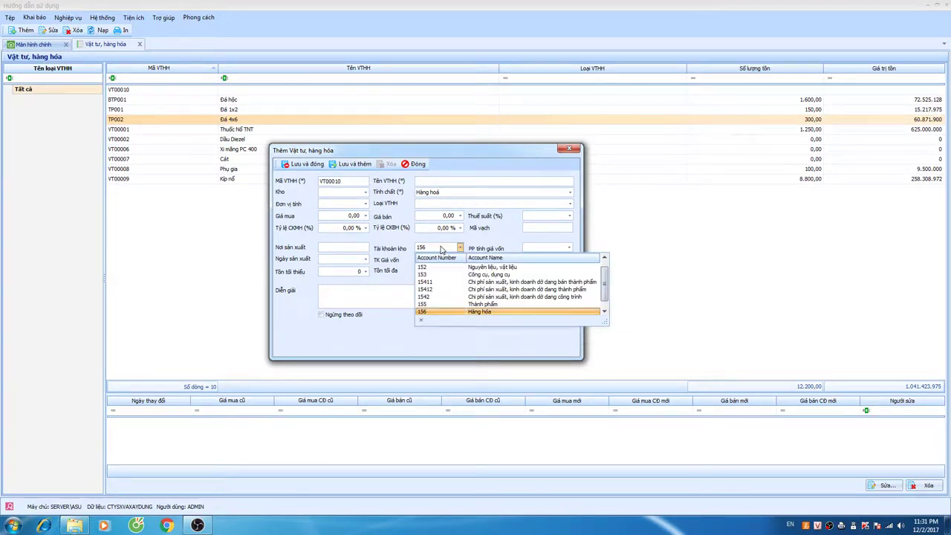
click(441, 249)
click(439, 194)
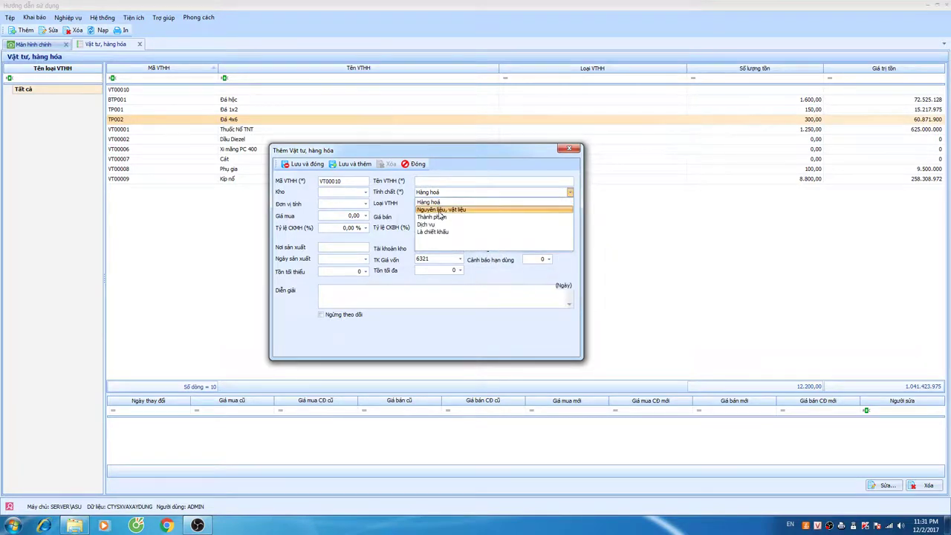
click(440, 209)
double_click(429, 250)
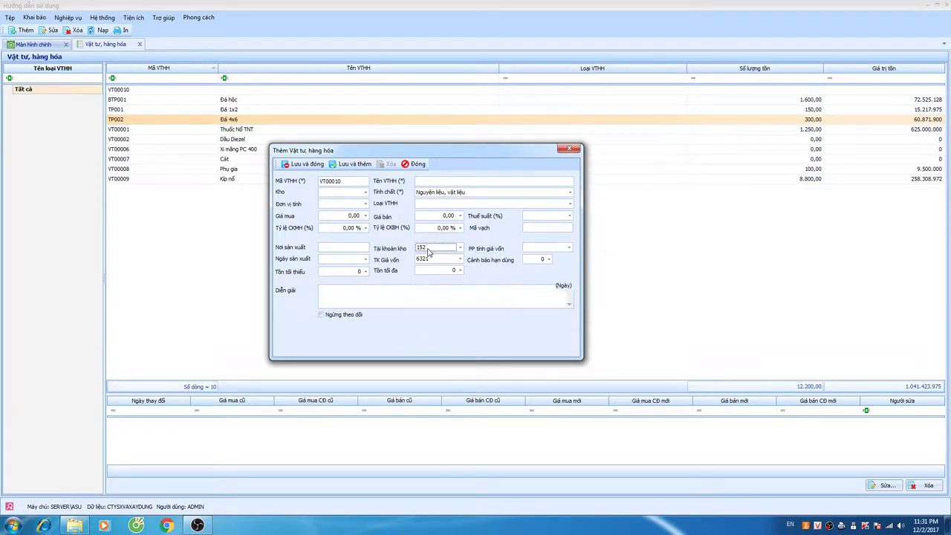
click(444, 195)
click(438, 199)
click(431, 251)
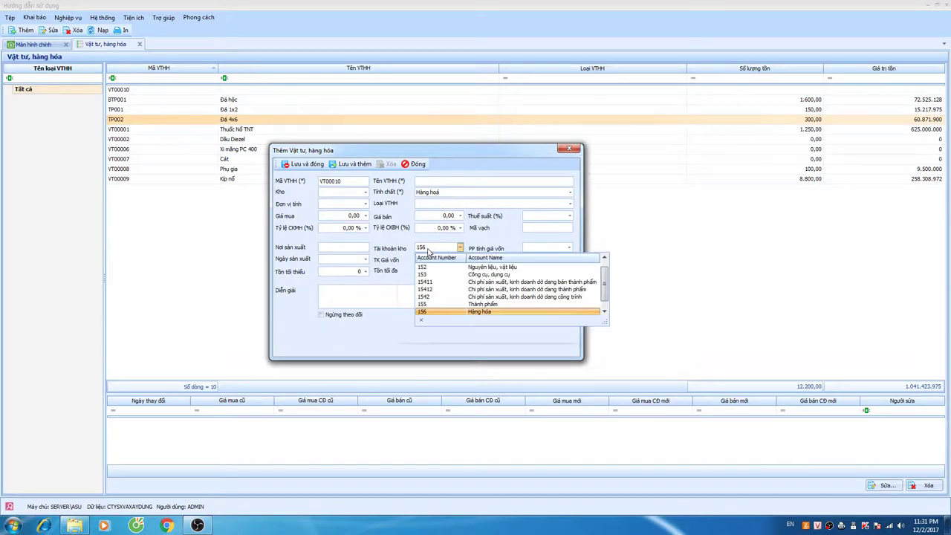
click(398, 252)
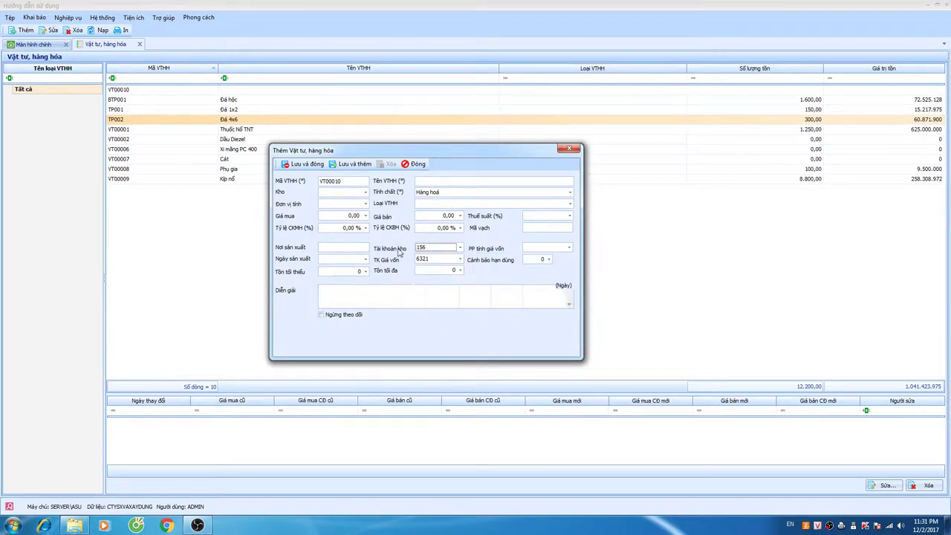
Examine the costing methods available under PP tính giá vốn without choosing one
click(566, 248)
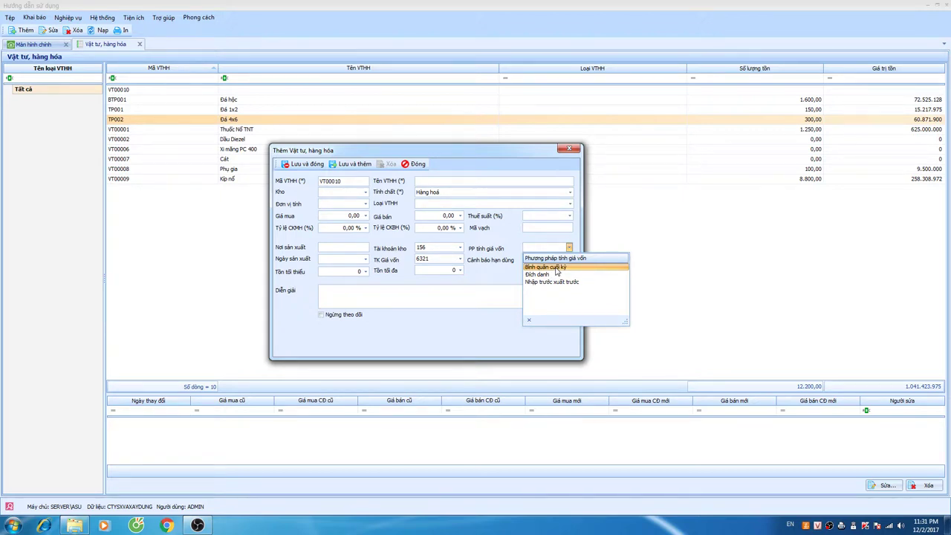
click(496, 253)
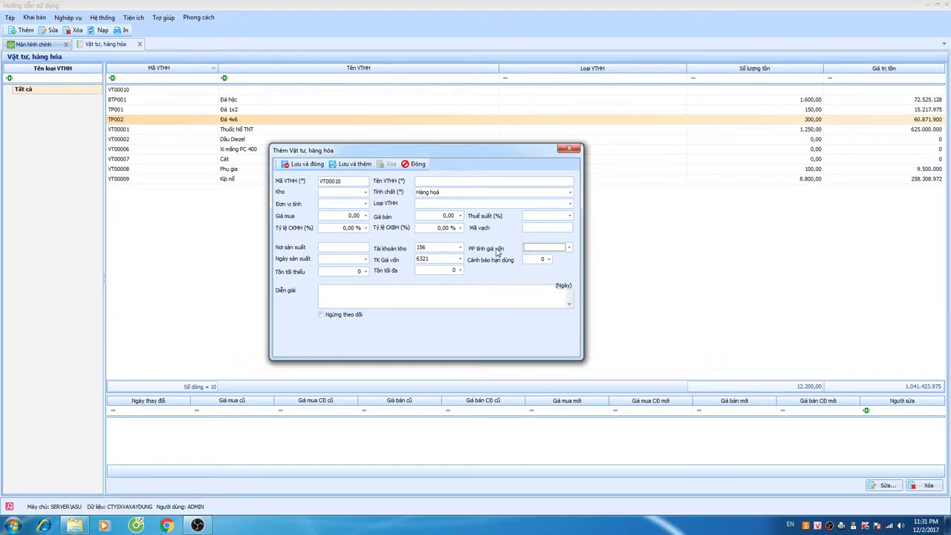
click(559, 248)
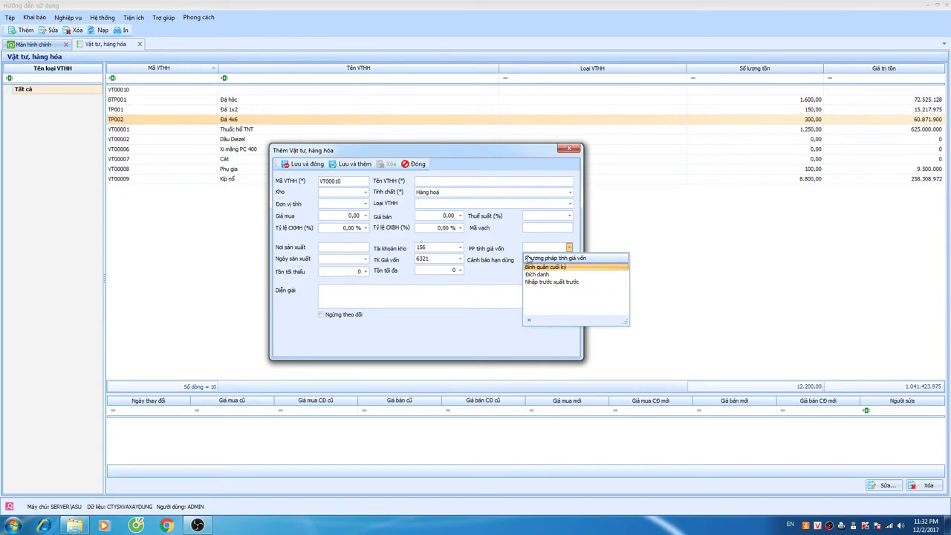
key(Escape)
Review the Tồn tối thiểu and Tồn tối đa stock fields, and close the new item form without saving
drag(435, 153, 484, 153)
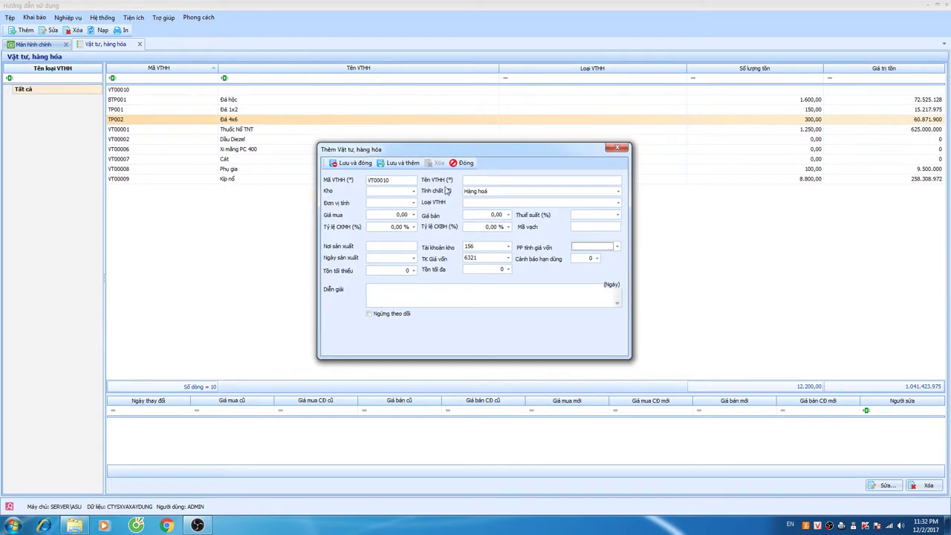
click(374, 270)
click(470, 269)
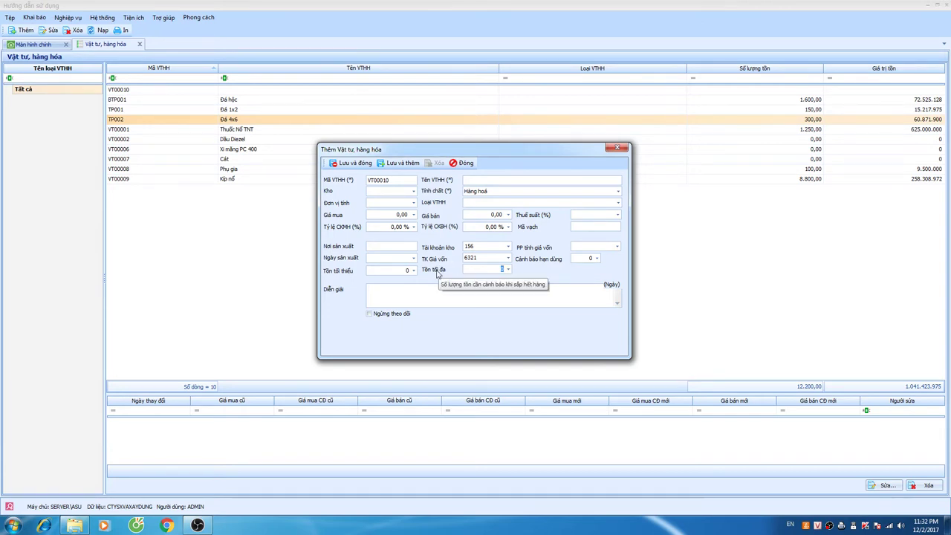
click(502, 269)
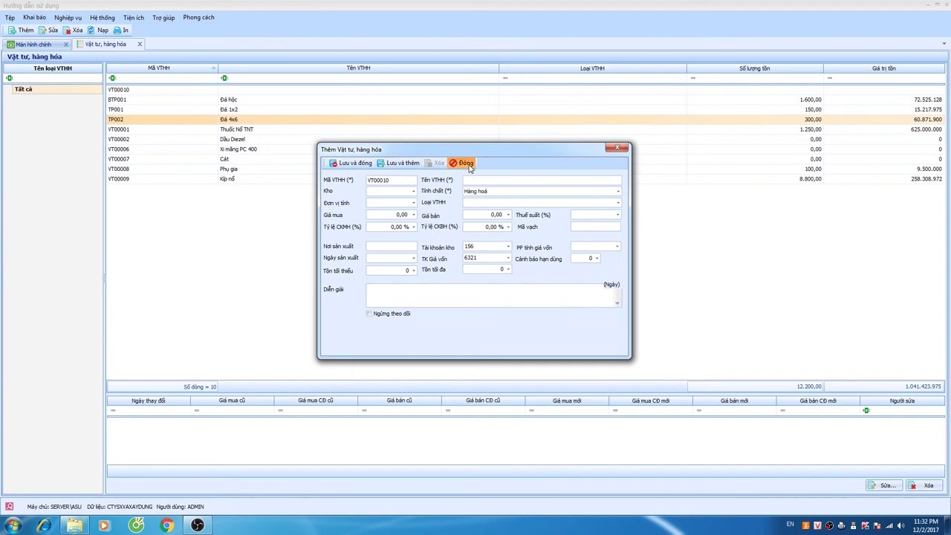
click(465, 162)
click(495, 299)
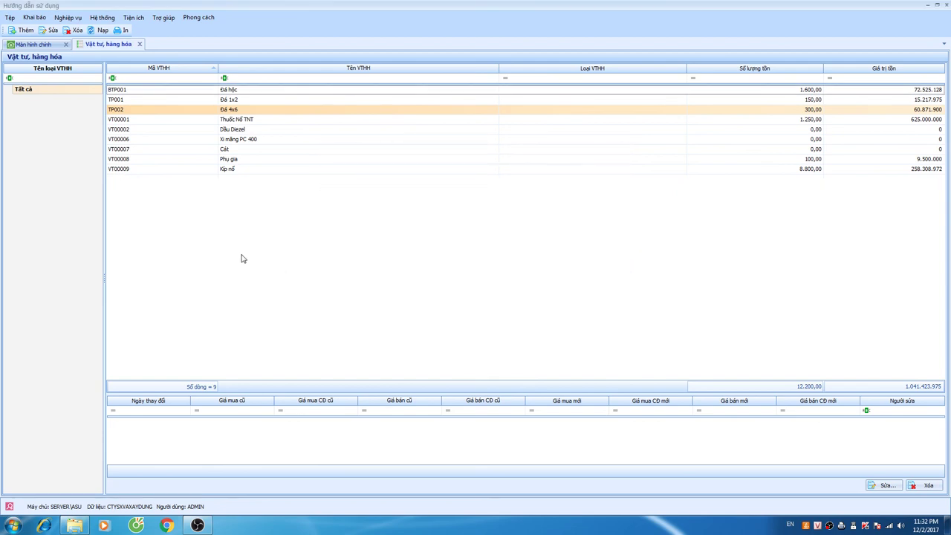